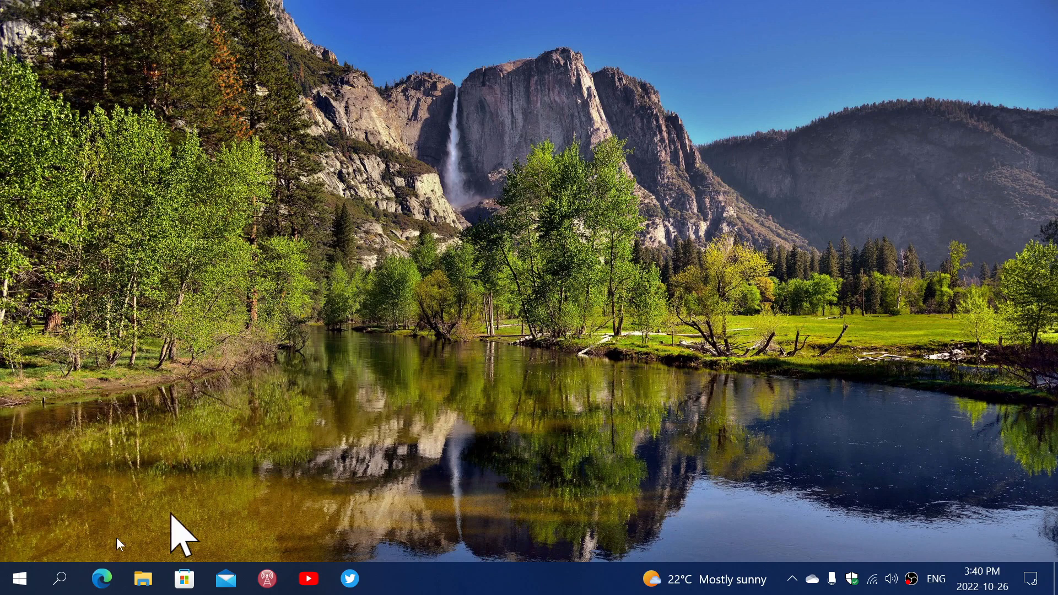
From the Start menu, go to Settings > Update & Security showing the PC is up to date.
left_click(20, 579)
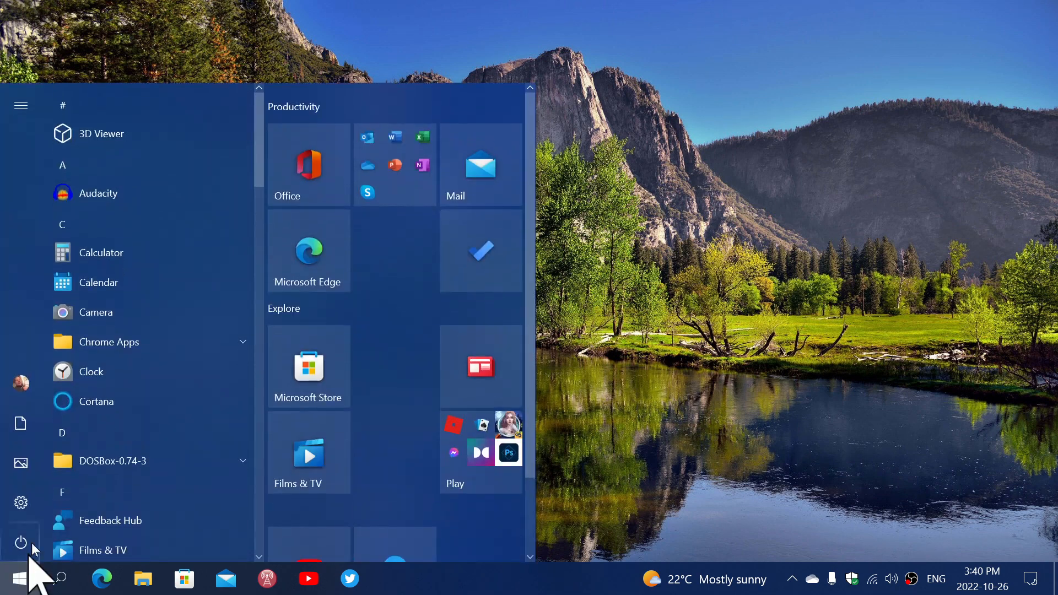
mouse_move(20, 502)
left_click(33, 506)
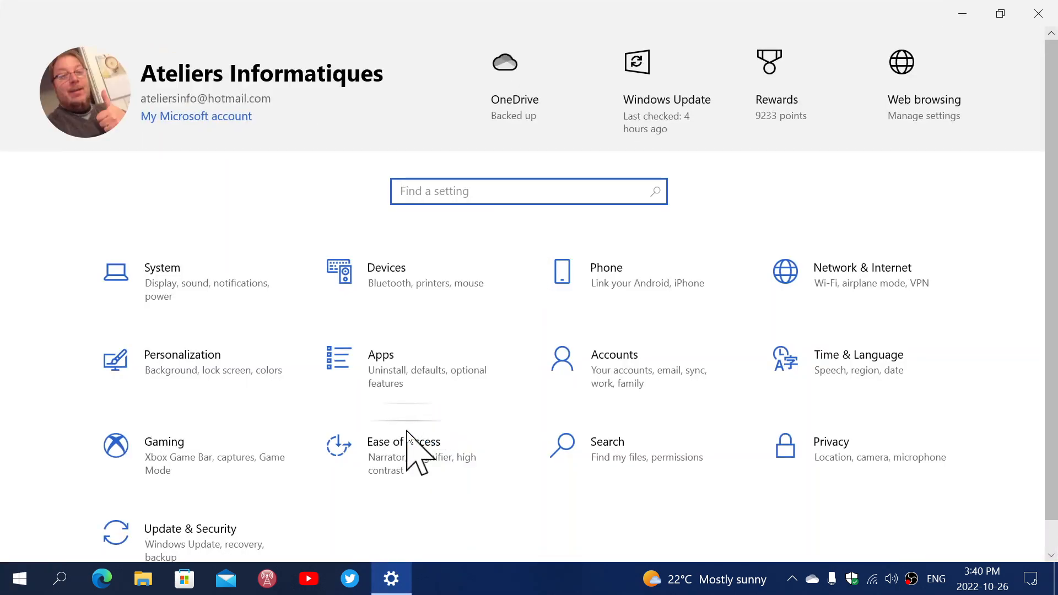
left_click(249, 537)
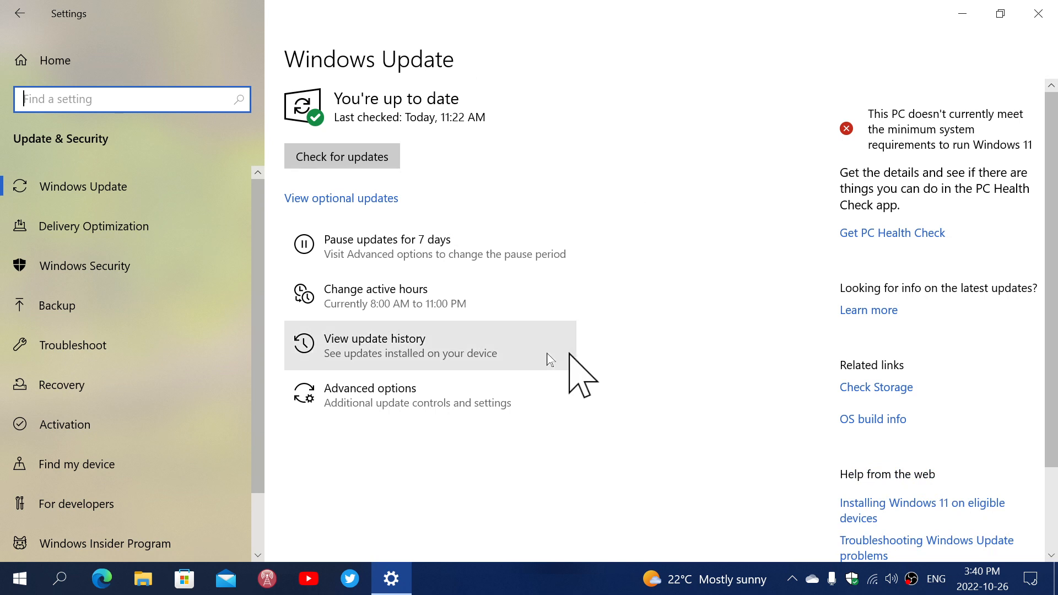
View the update history listing KB5018482 October cumulative preview installed 2022-10-26.
left_click(459, 352)
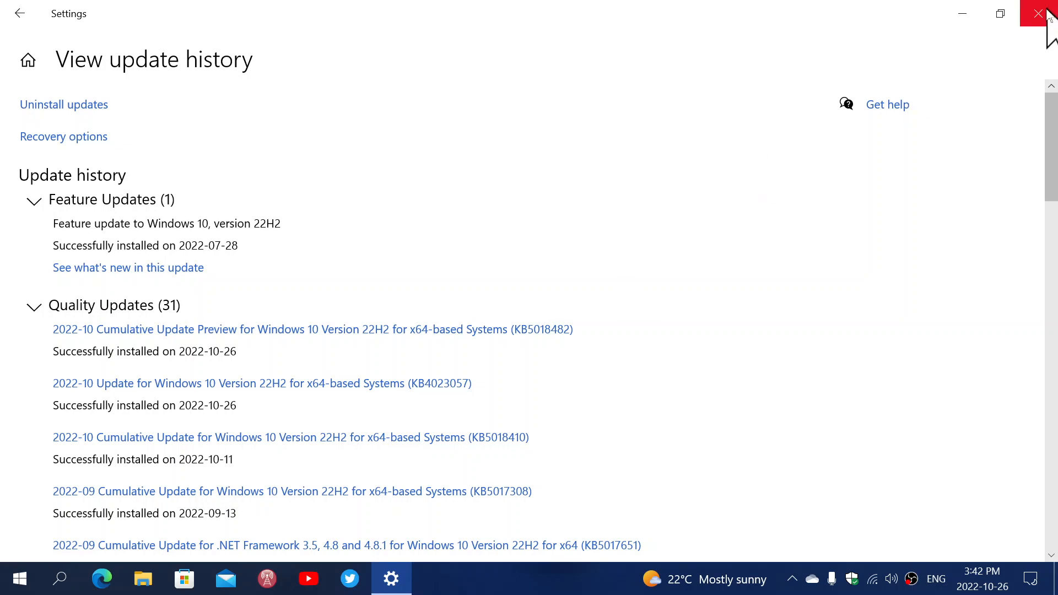
Close Settings, run winver to confirm Version 22H2 build 19045.2193, then dismiss About Windows.
left_click(1038, 13)
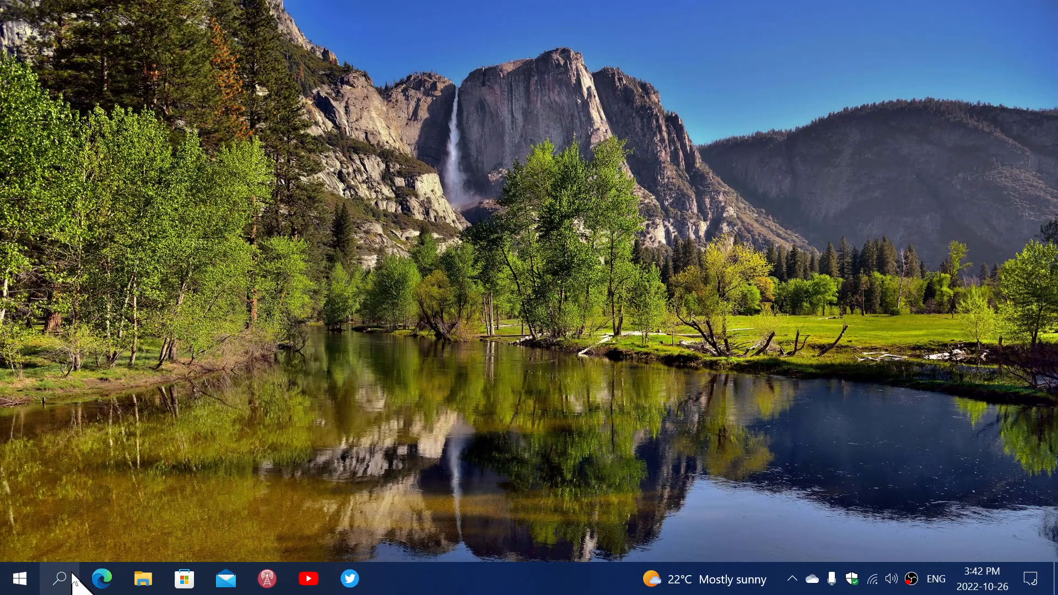
left_click(61, 578)
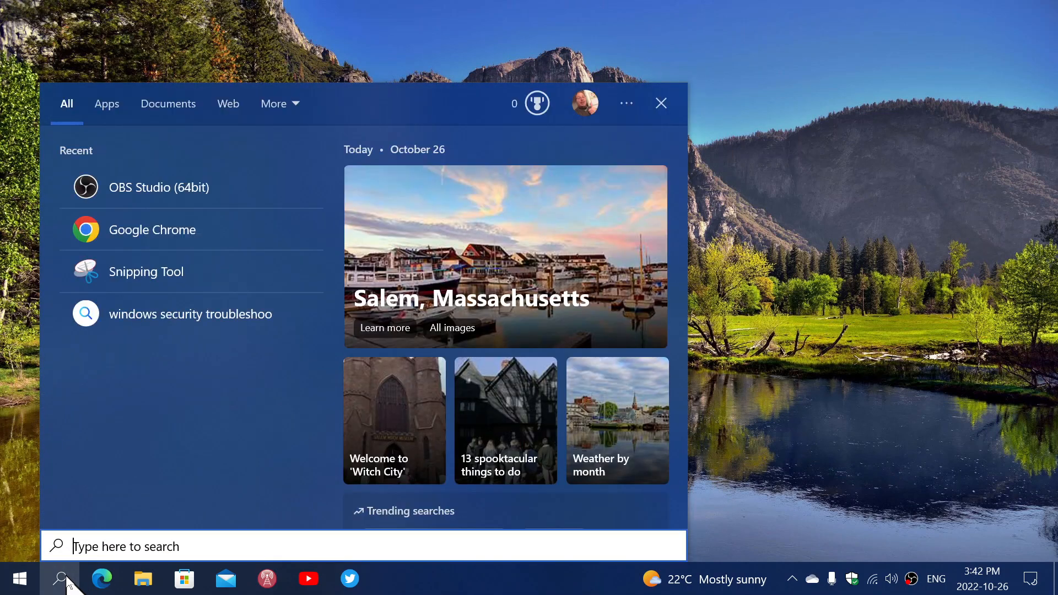
type("winver")
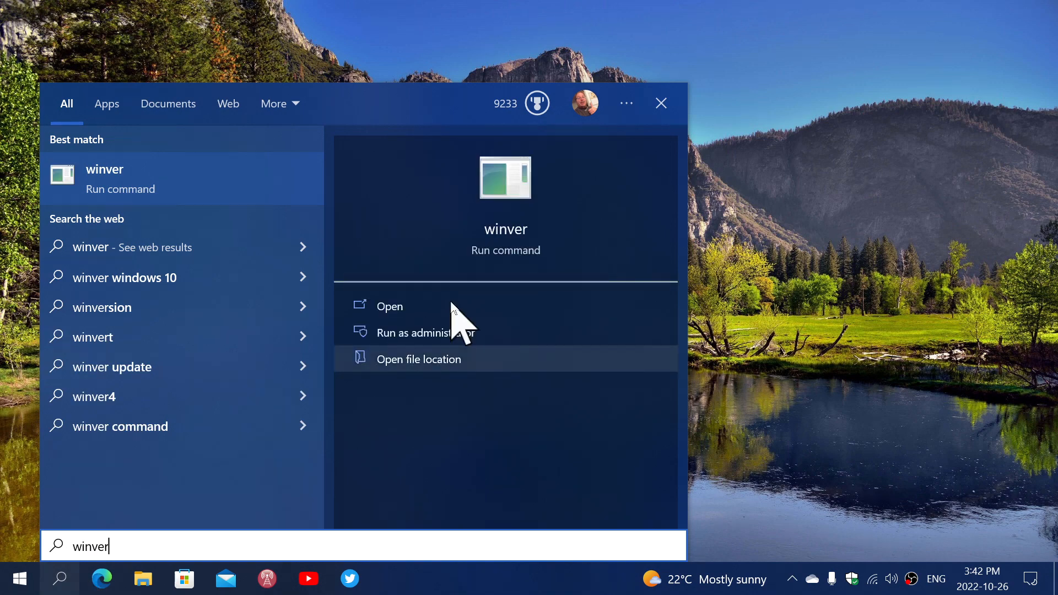
left_click(505, 229)
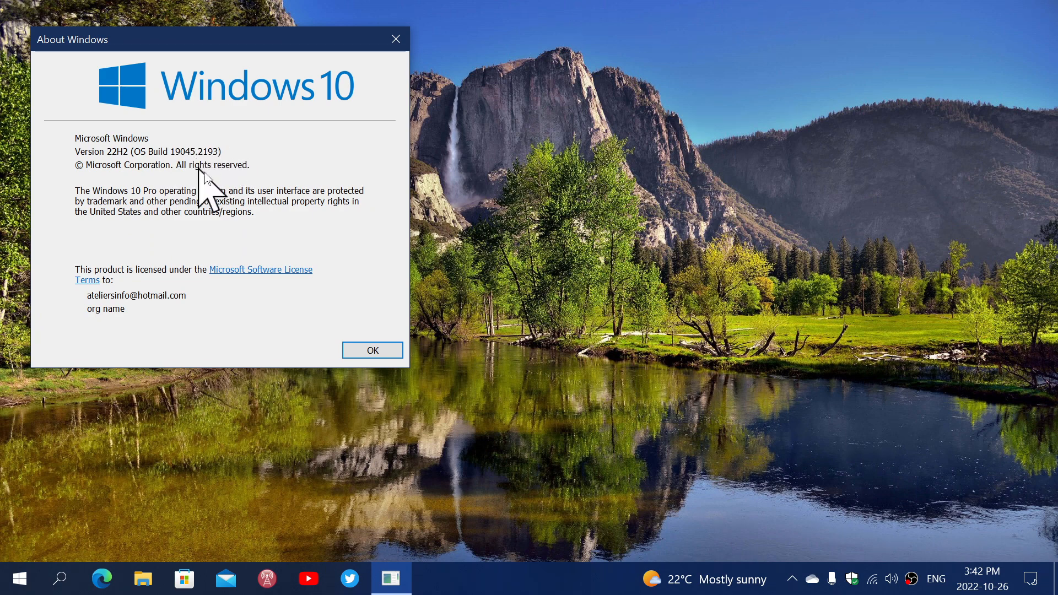
left_click(396, 38)
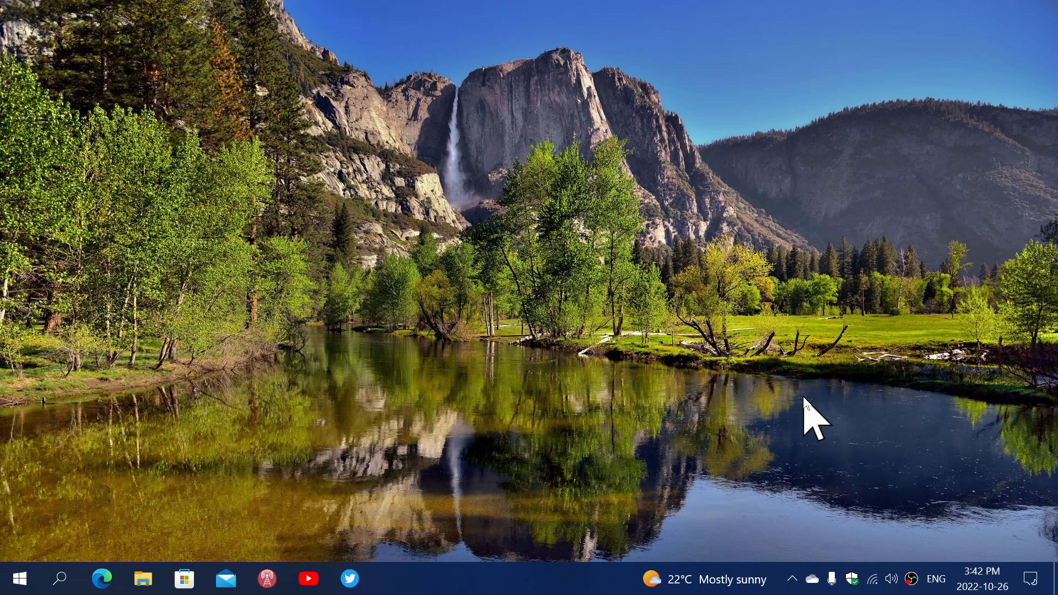